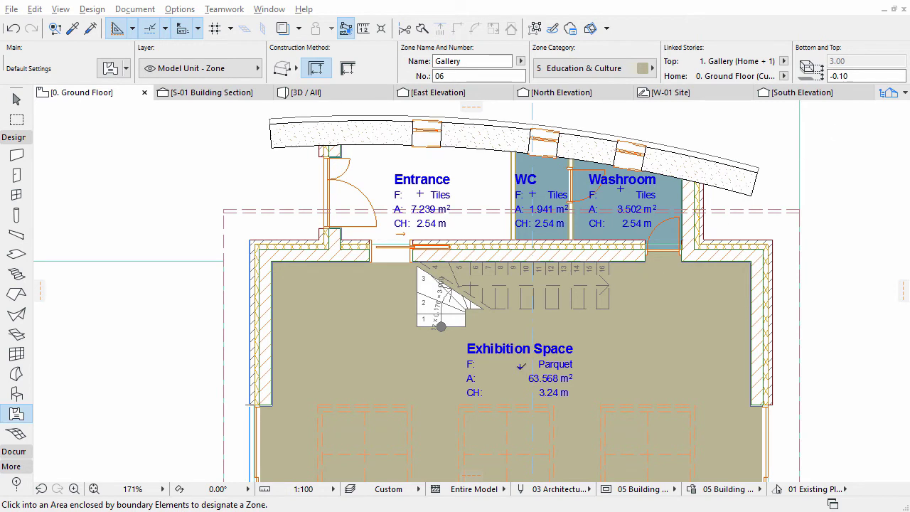
Select the Exhibition Space zone and give it a Wood Parquet cover fill from the Info Box
key(Escape)
click(520, 365)
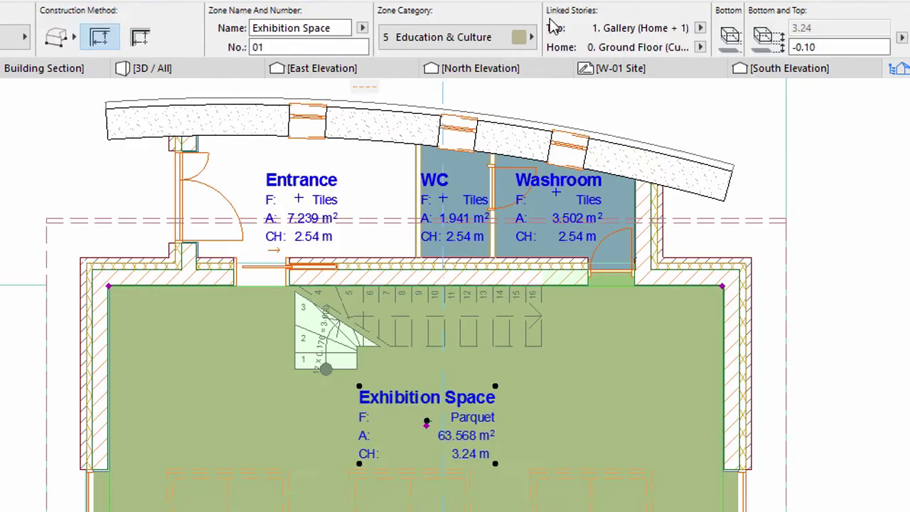
scroll(551, 27, down, 3)
scroll(548, 24, down, 3)
scroll(549, 25, down, 3)
scroll(550, 30, down, 3)
scroll(547, 30, down, 3)
scroll(542, 30, down, 3)
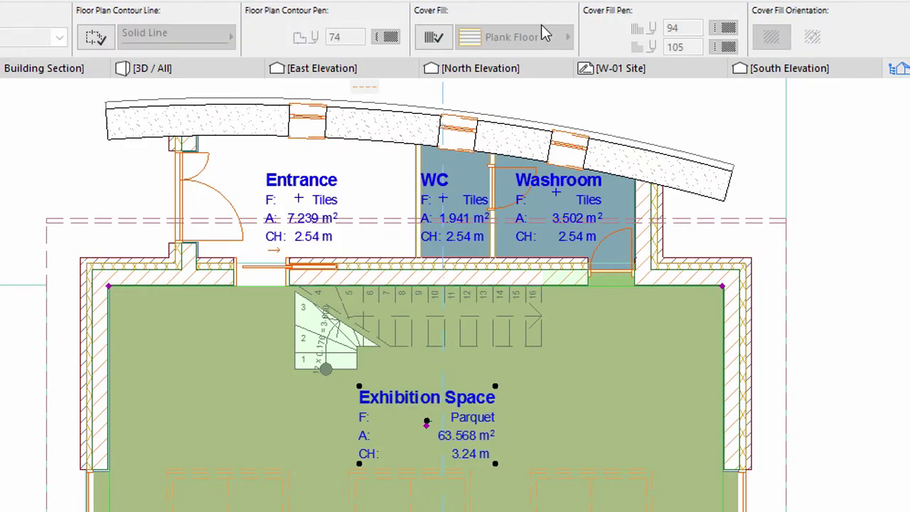
click(435, 39)
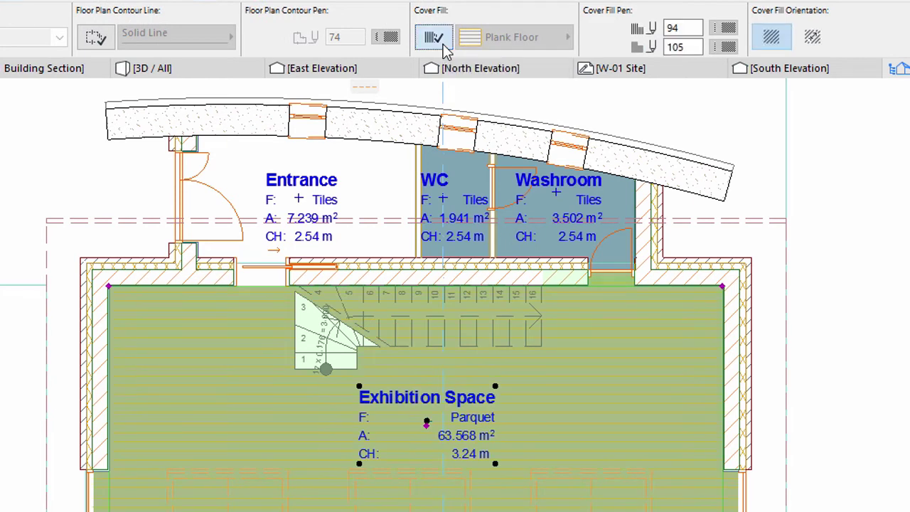
click(490, 44)
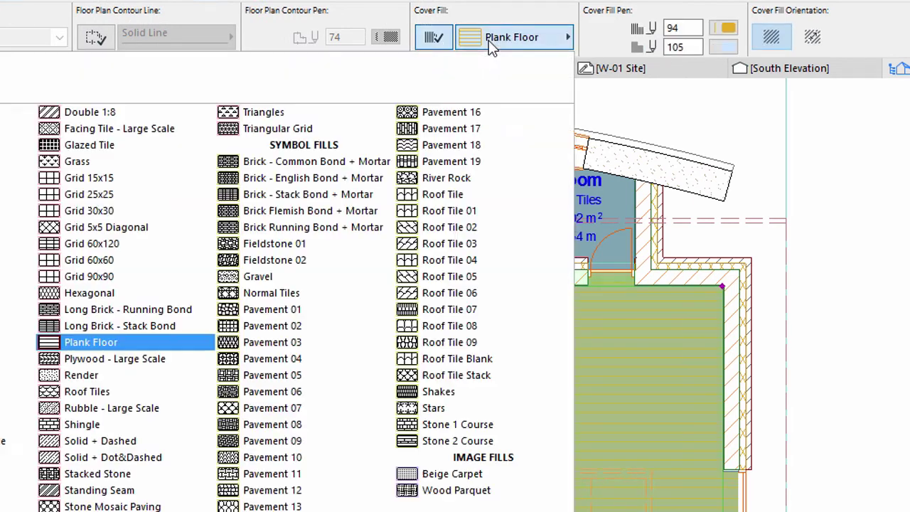
click(459, 491)
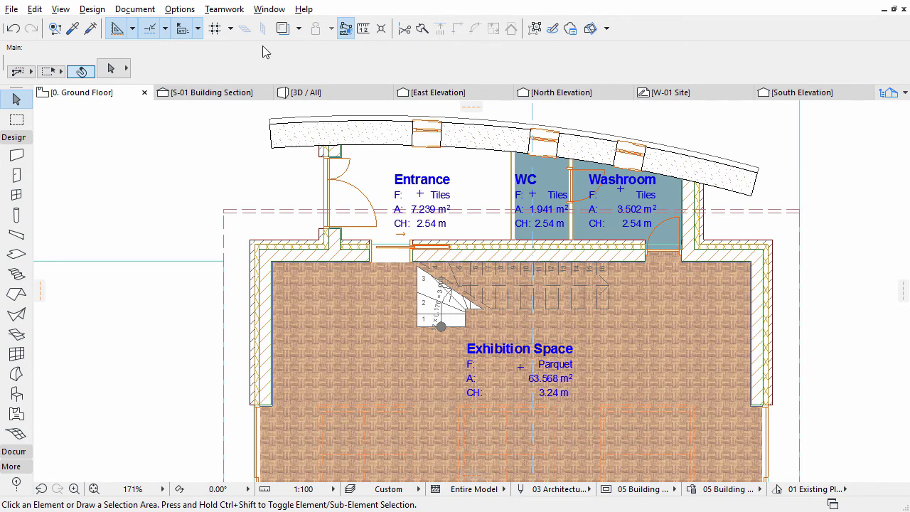
Add a new image fill type called 'Ceramic Tiling' in Fill Types, starting from Wood Parquet
click(182, 12)
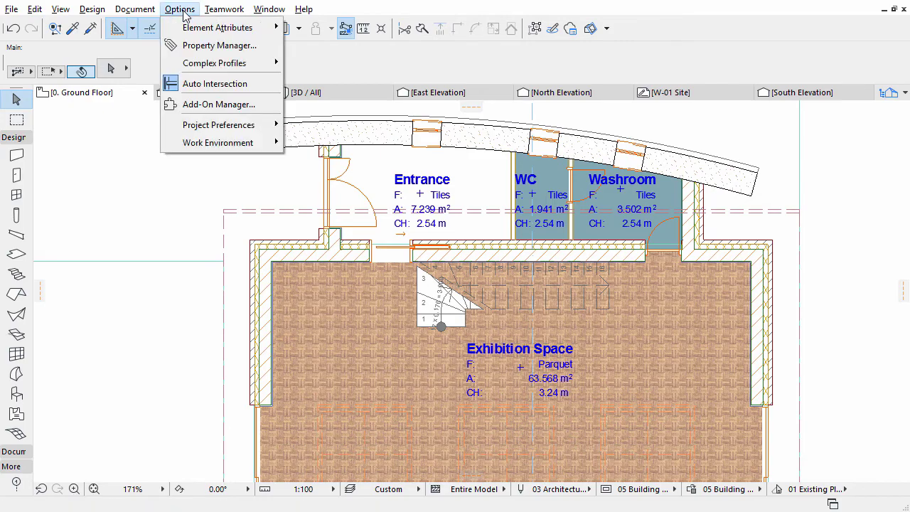
mouse_move(128, 44)
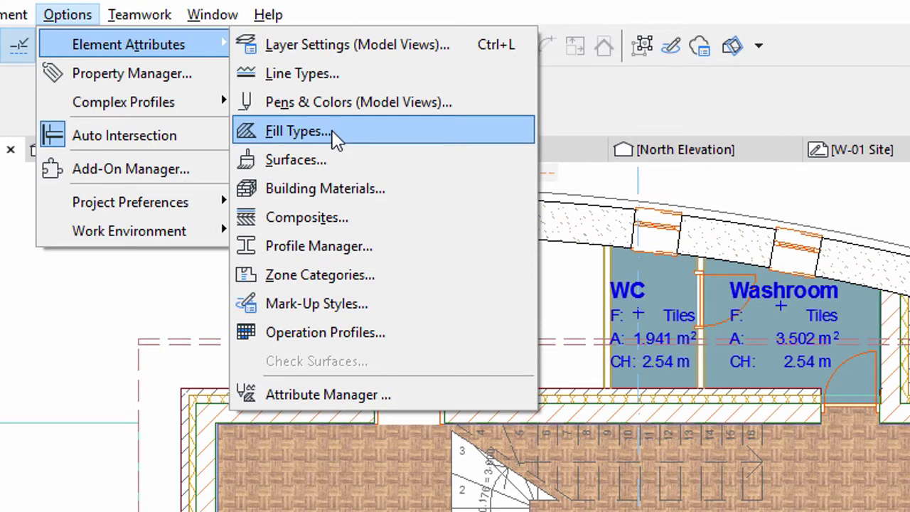
click(332, 130)
click(169, 59)
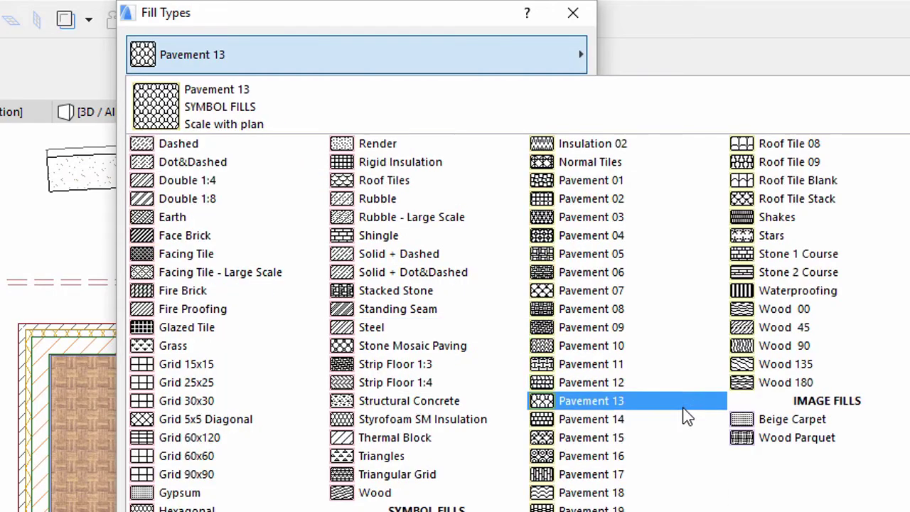
click(771, 438)
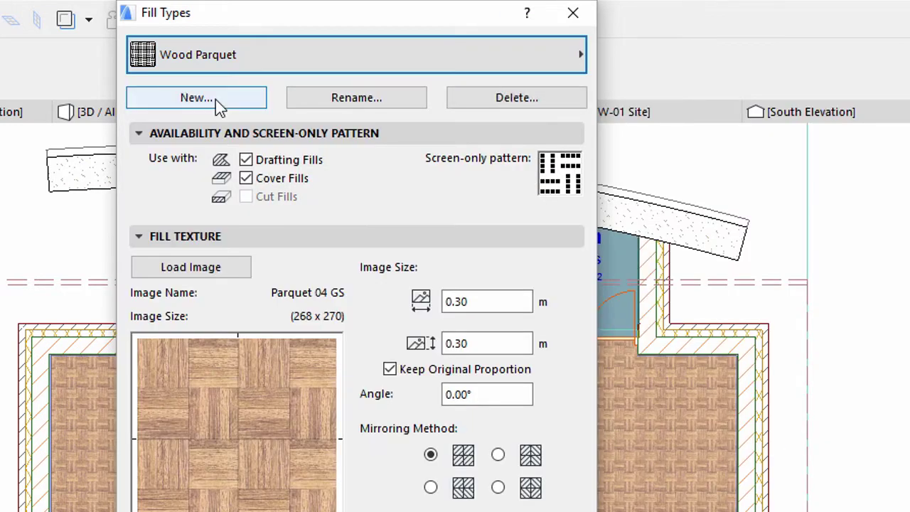
click(216, 99)
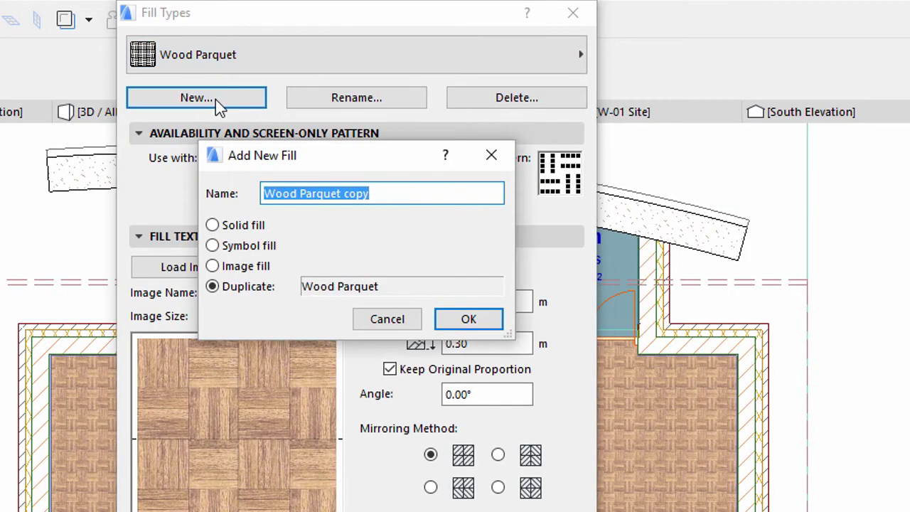
text(Ceramic Tiling)
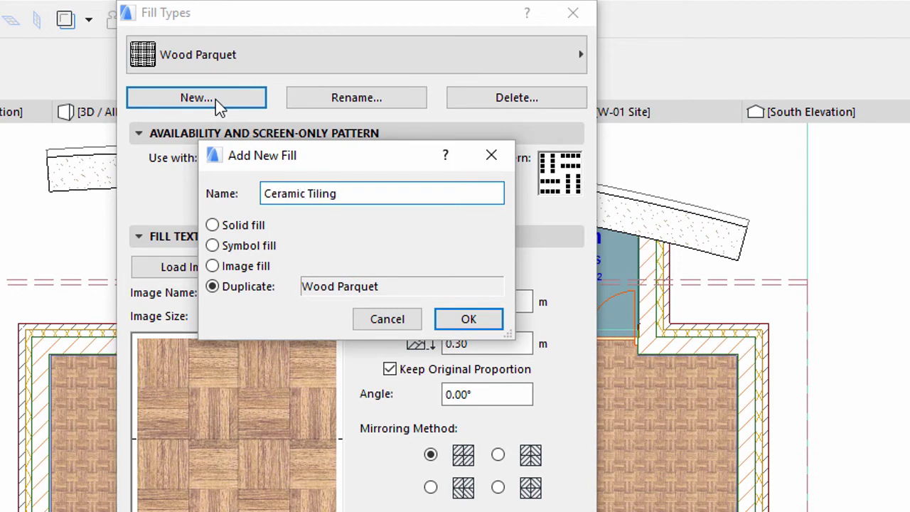
click(213, 266)
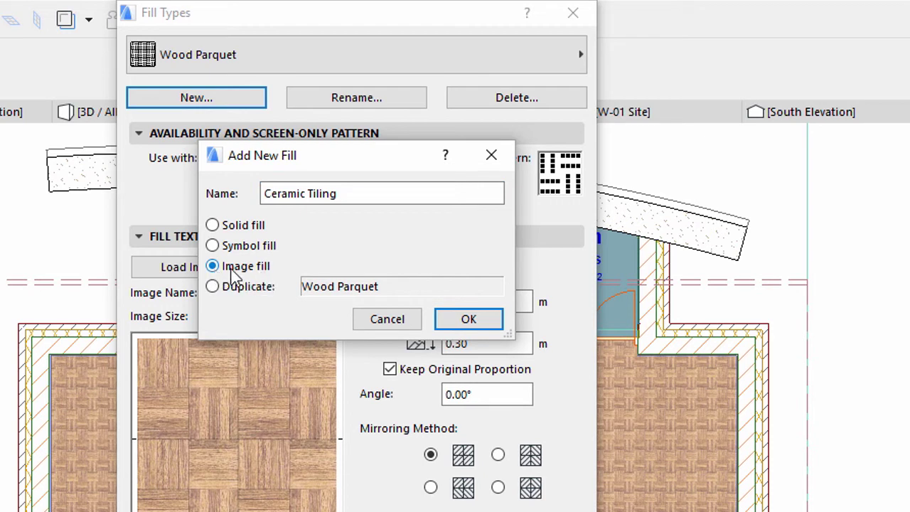
click(439, 316)
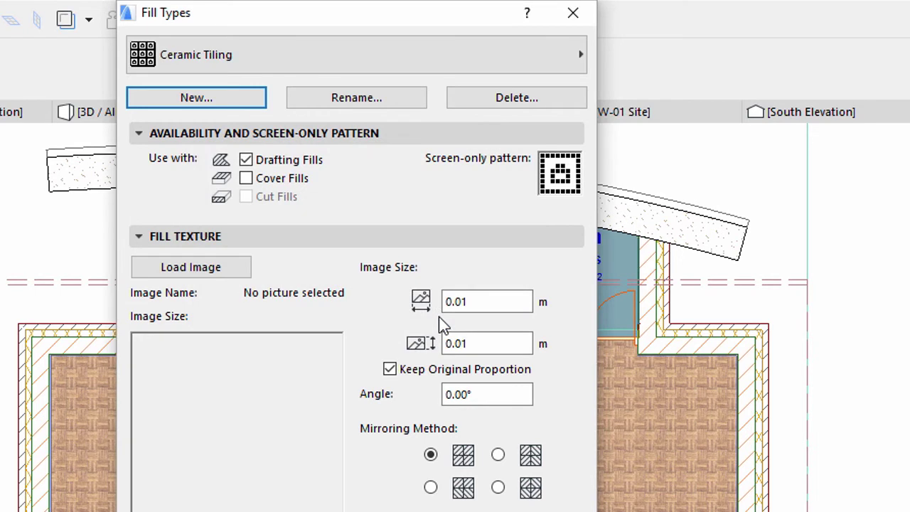
Load White Tiles 01 GS.jpg from the library's Flooring > Tiles textures as the fill image
click(235, 271)
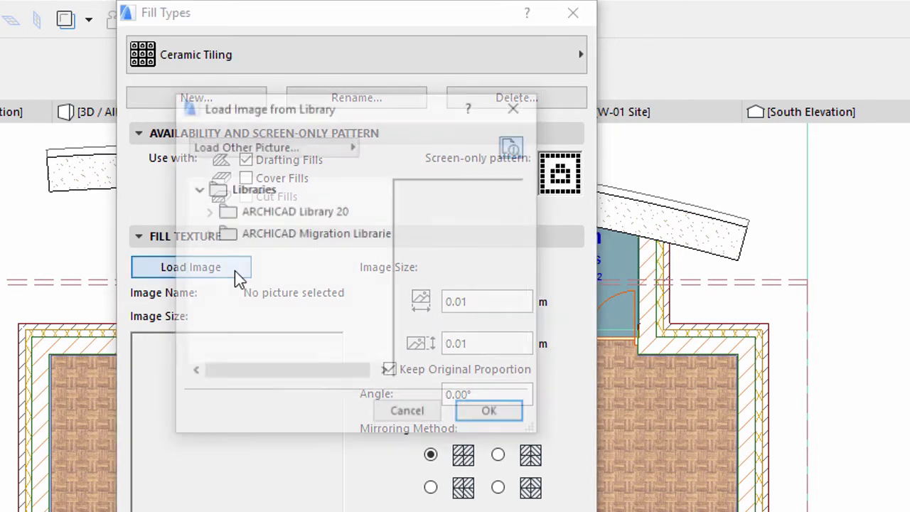
click(208, 212)
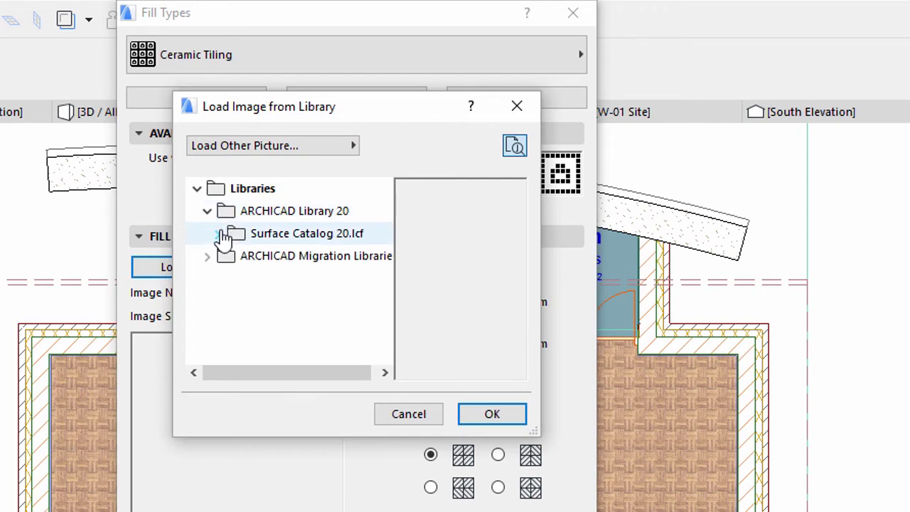
click(219, 233)
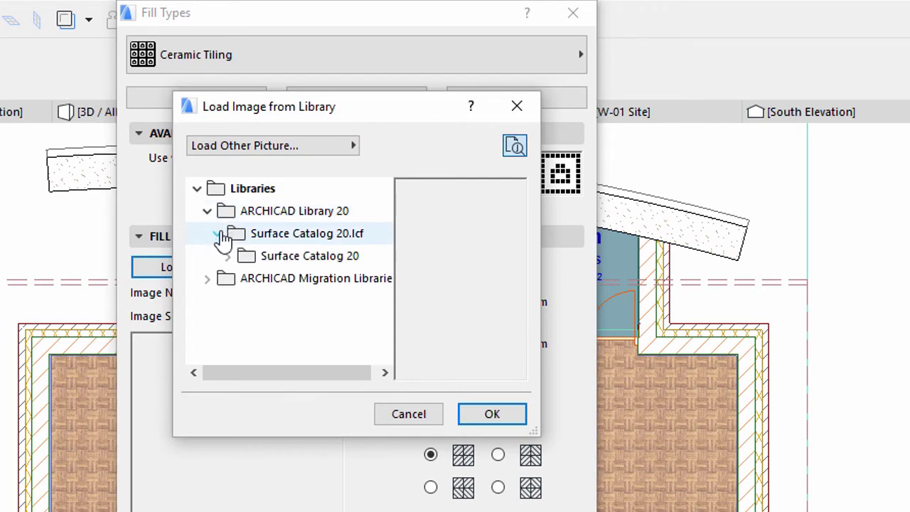
click(227, 257)
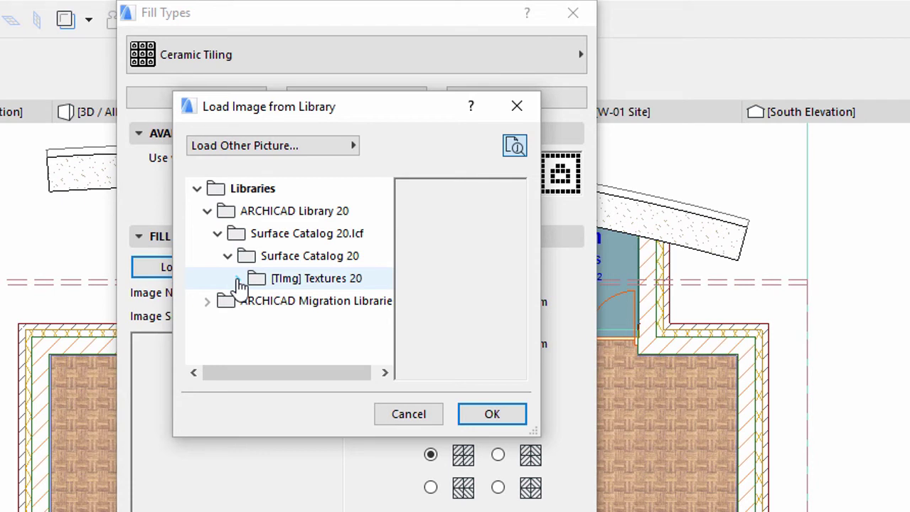
click(238, 281)
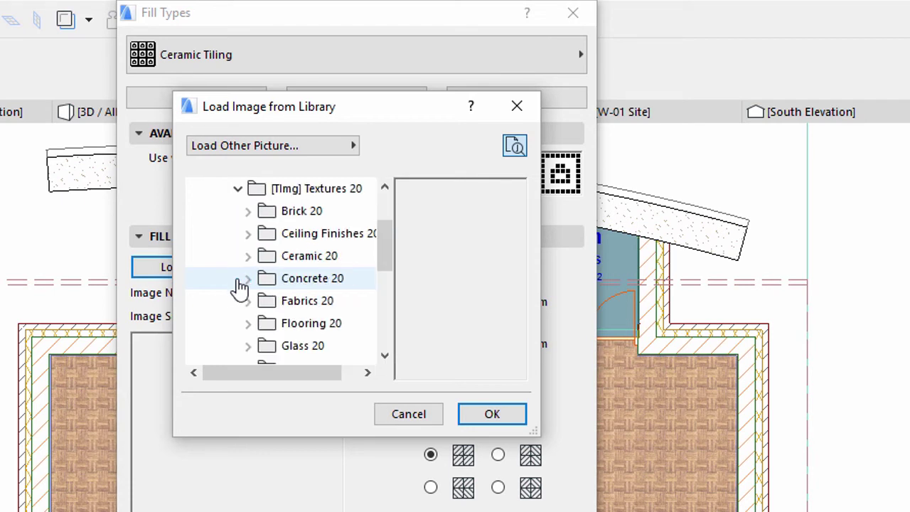
click(248, 324)
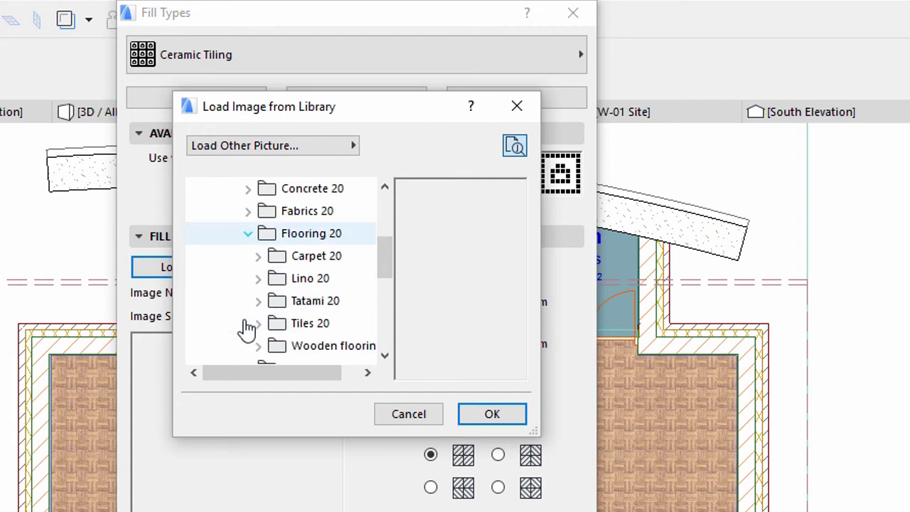
click(254, 325)
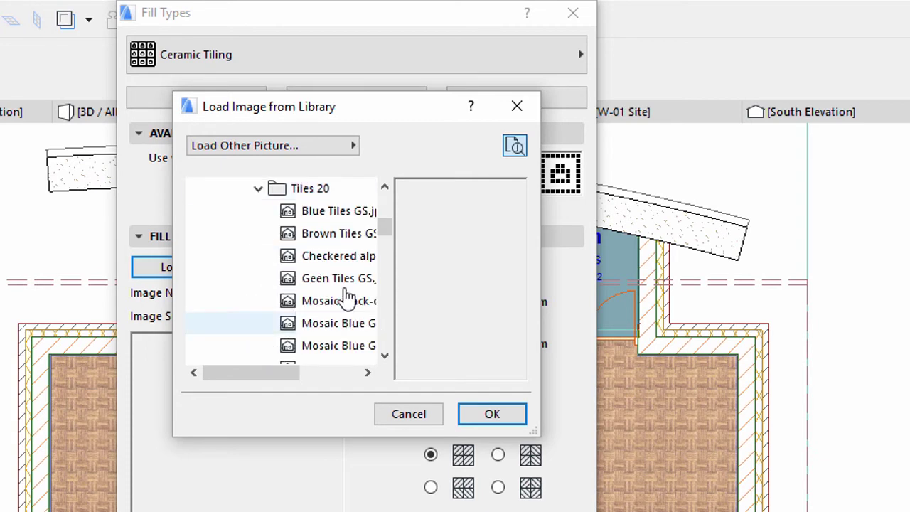
drag(384, 229, 386, 312)
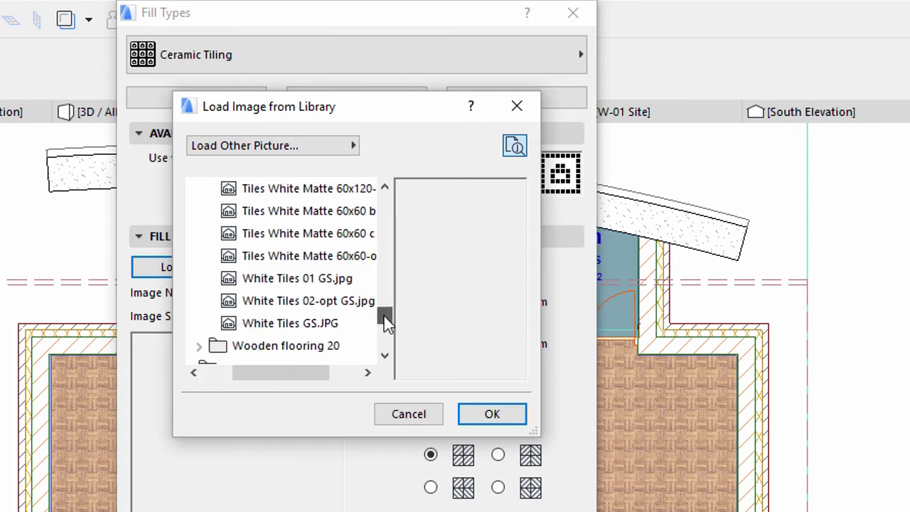
click(361, 287)
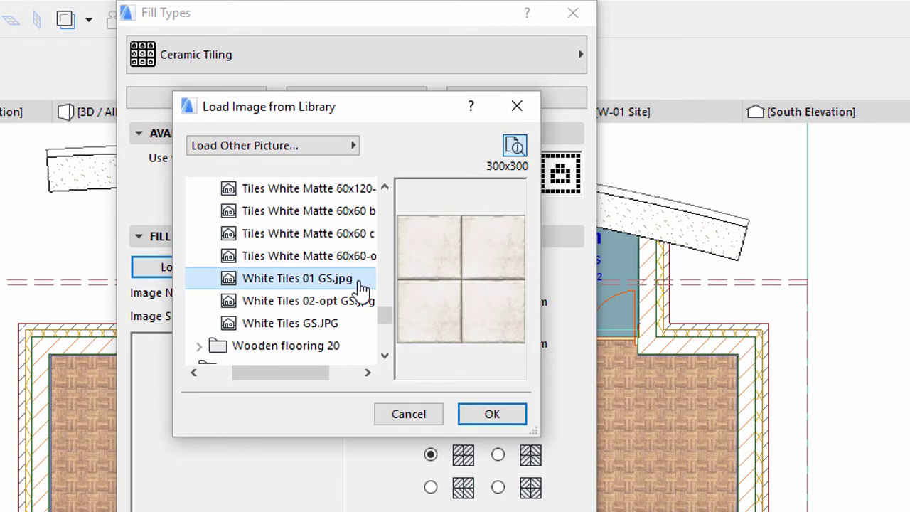
click(468, 416)
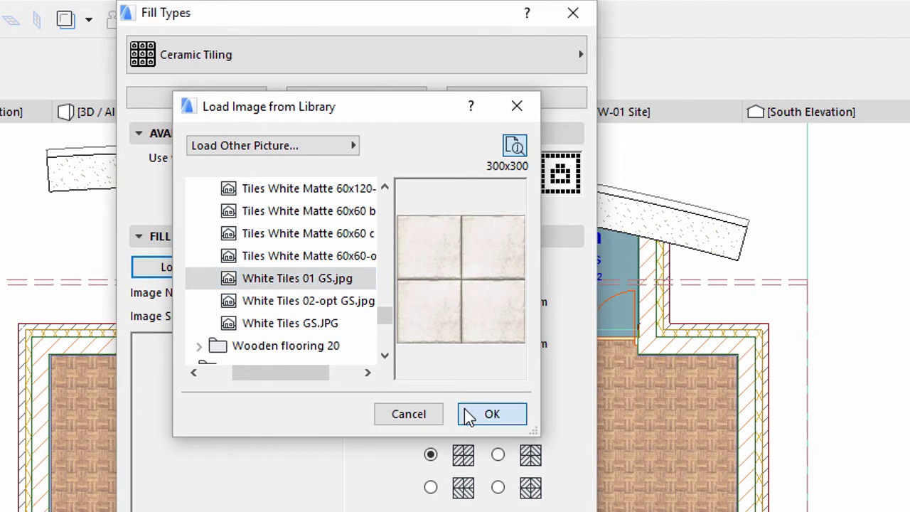
Set the Ceramic Tiling image size to 0.60 m by 0.60 m
drag(483, 301, 420, 293)
text(0.60)
click(485, 344)
drag(486, 344, 435, 342)
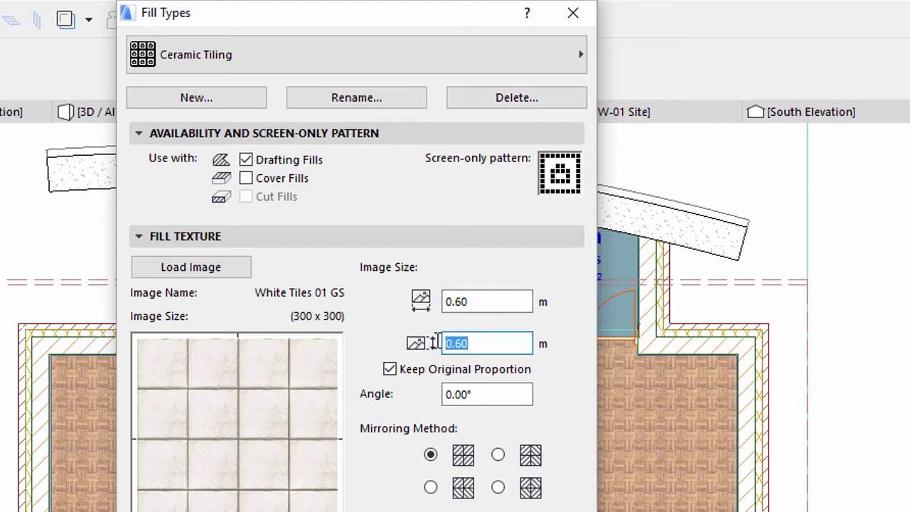
click(469, 343)
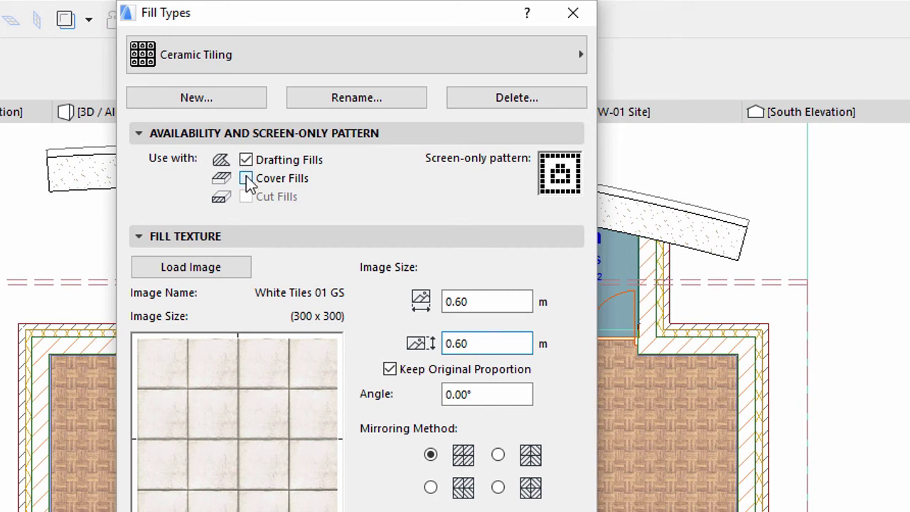
Allow Ceramic Tiling as a cover fill, redraw its screen-only pattern, and save the fill
click(245, 178)
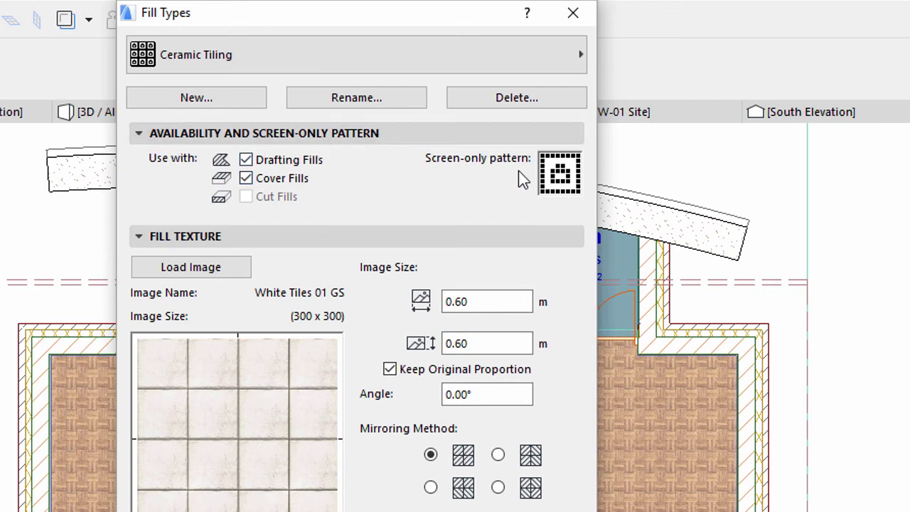
drag(551, 172, 562, 177)
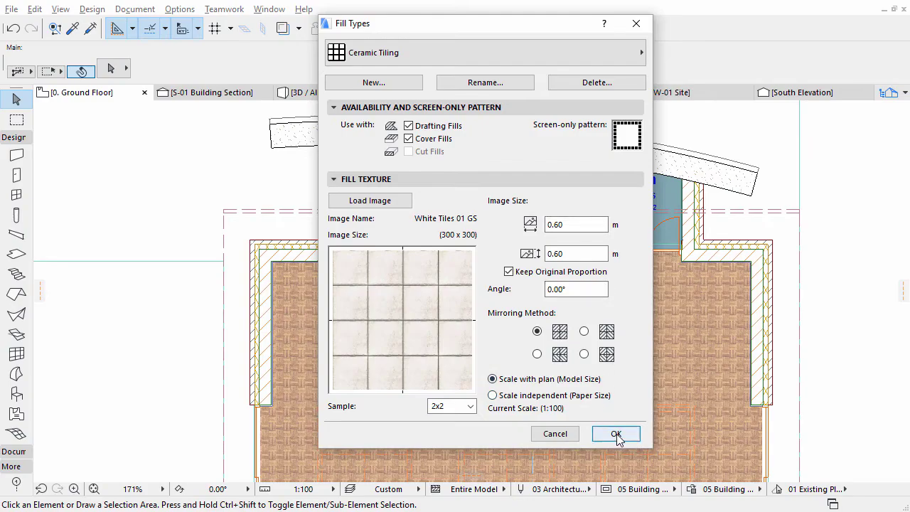
click(616, 434)
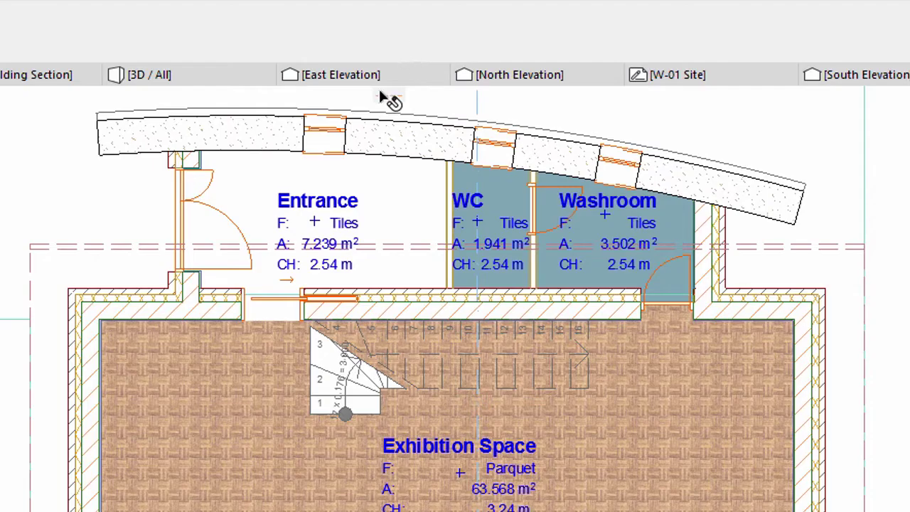
Select the Entrance, WC and Washroom zones together
click(318, 223)
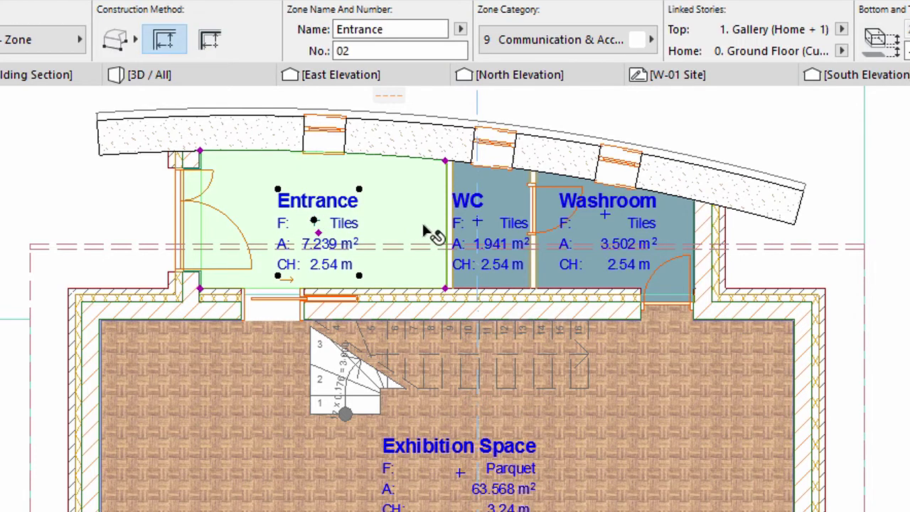
shift+click(480, 225)
shift+click(603, 222)
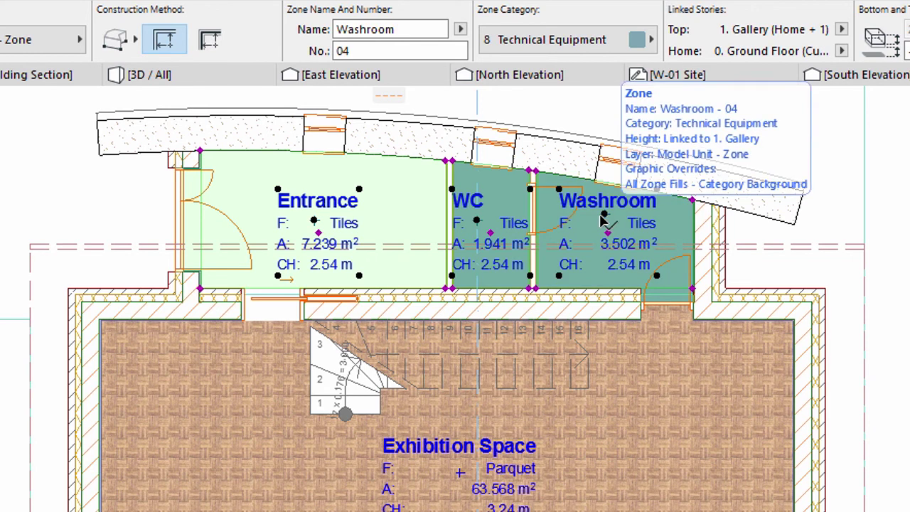
scroll(610, 18, down, 2)
scroll(609, 18, down, 2)
scroll(609, 18, down, 2)
scroll(609, 18, down, 2)
scroll(608, 15, down, 2)
scroll(605, 15, down, 2)
scroll(606, 15, down, 2)
scroll(601, 19, down, 2)
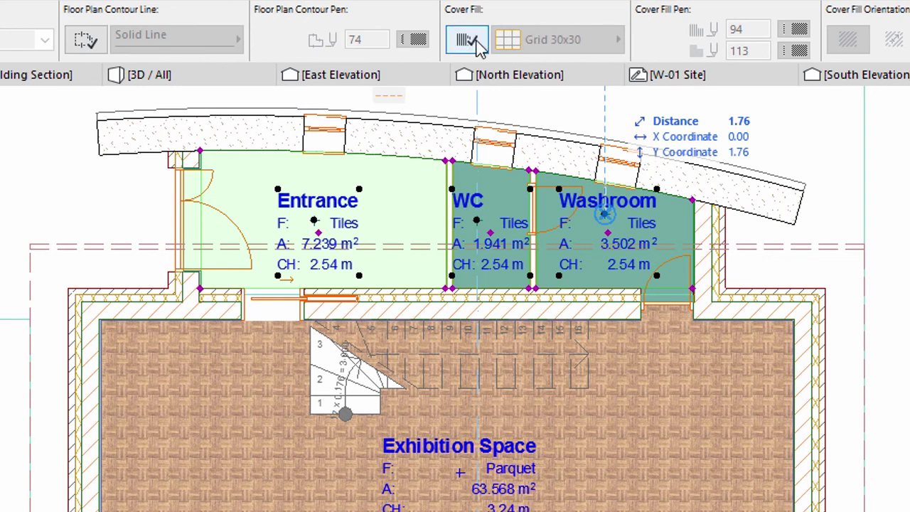
Give the selected zones a Ceramic Tiling cover fill, then deselect them
click(476, 44)
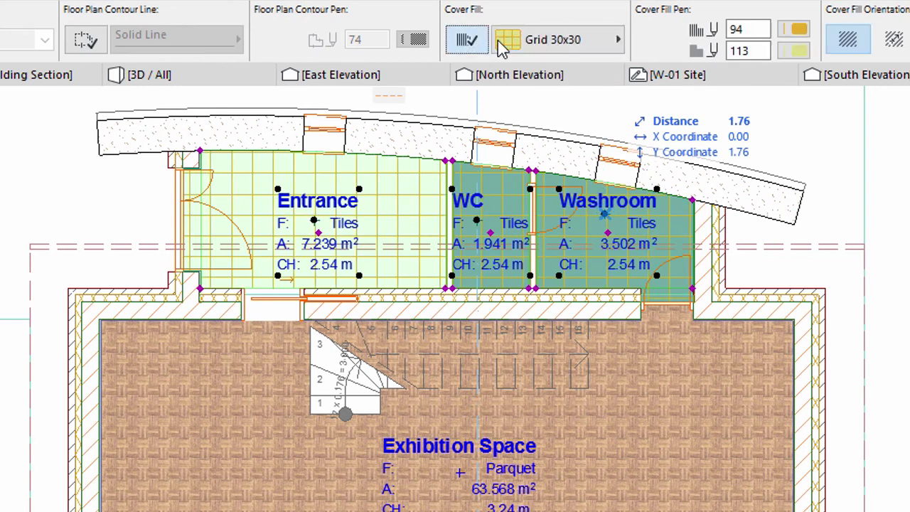
click(611, 41)
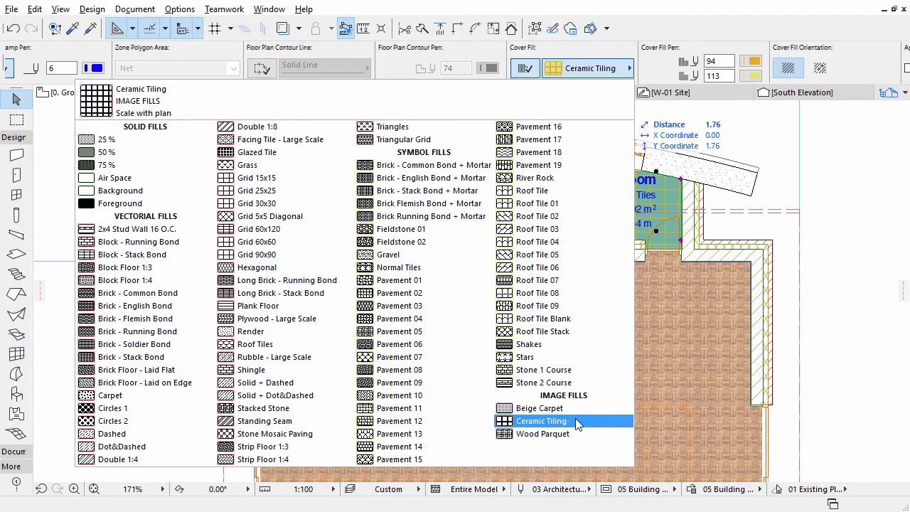
click(575, 421)
key(Escape)
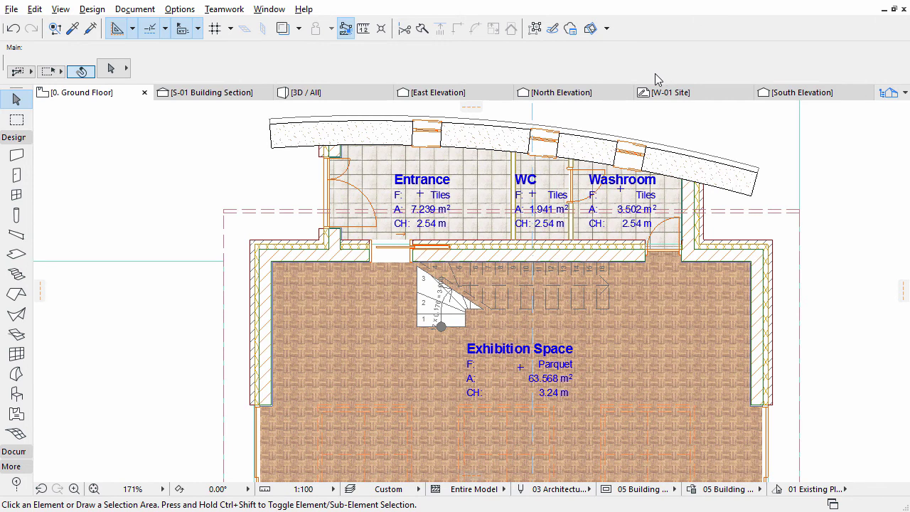
On the 1. Gallery story, enable the Gallery zone's cover fill with Wood Parquet in Zone Settings
right_click(114, 93)
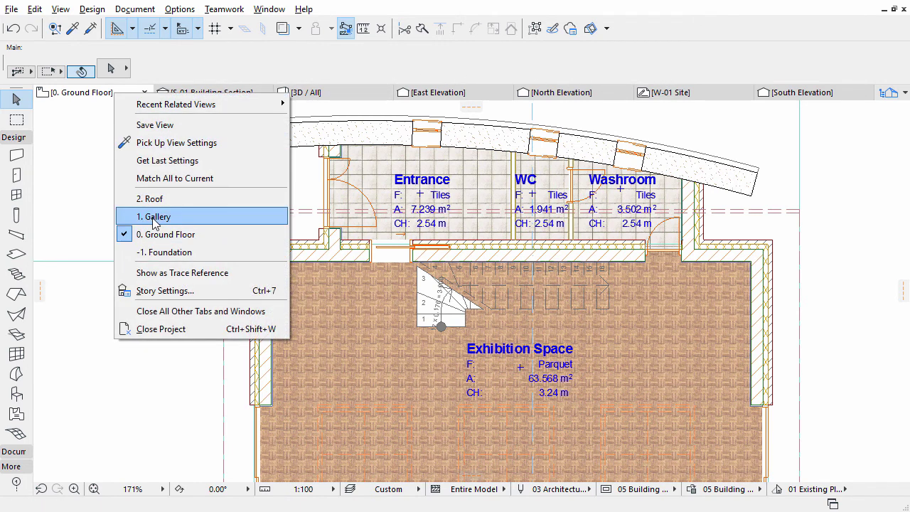
click(155, 216)
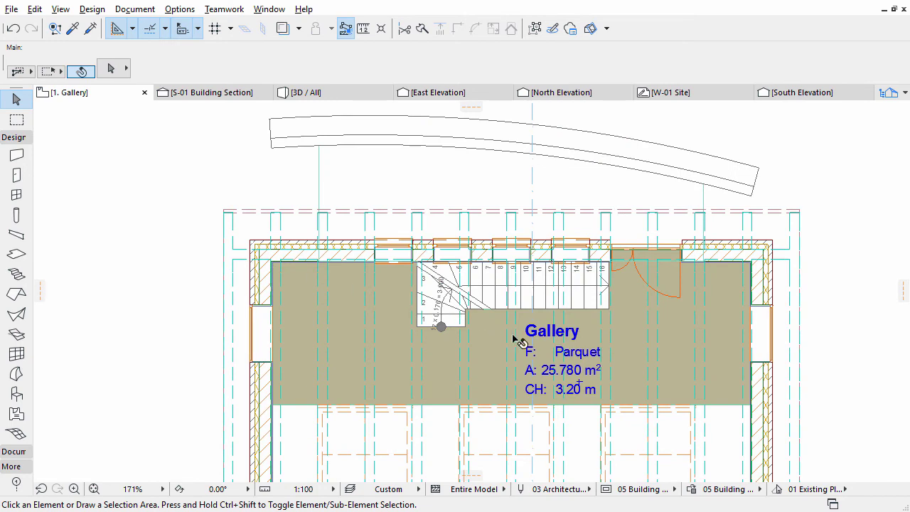
click(579, 385)
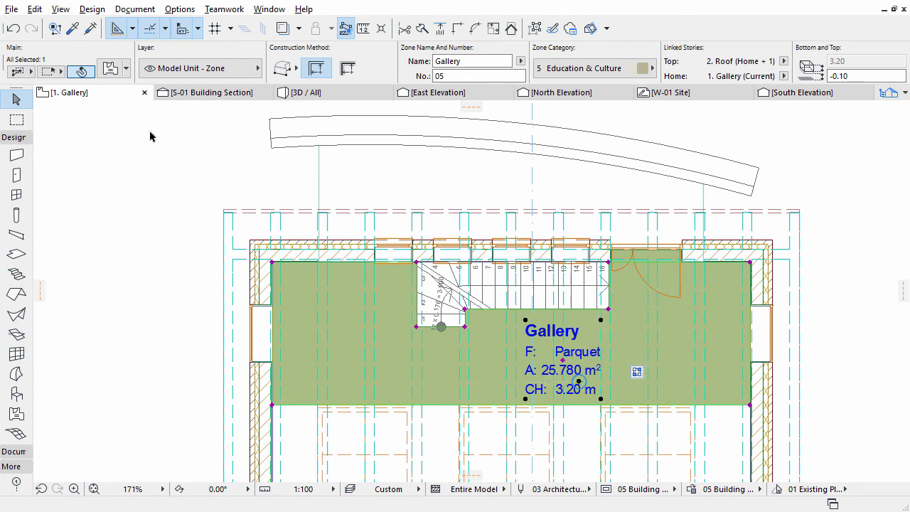
click(110, 69)
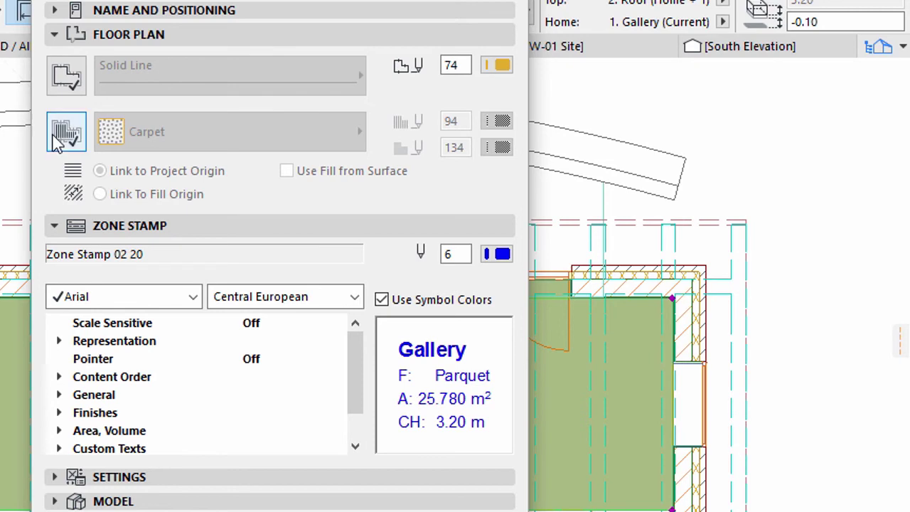
click(56, 140)
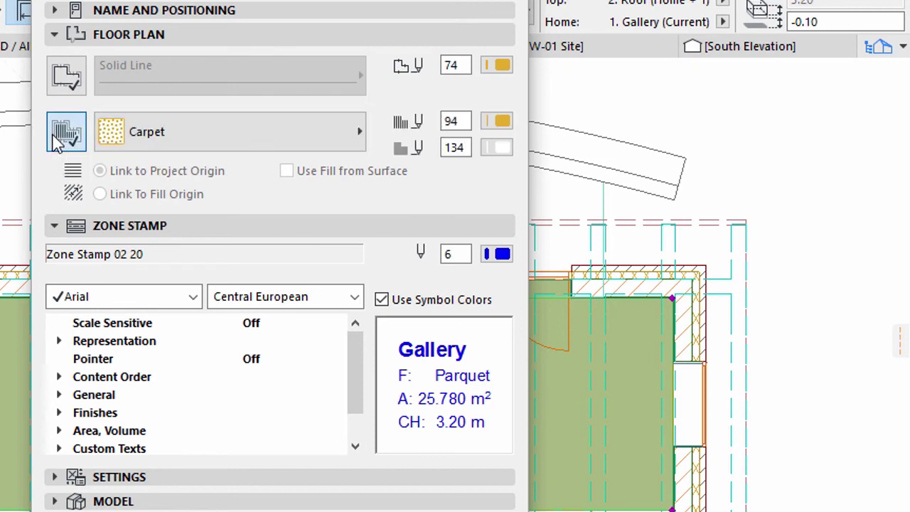
click(158, 134)
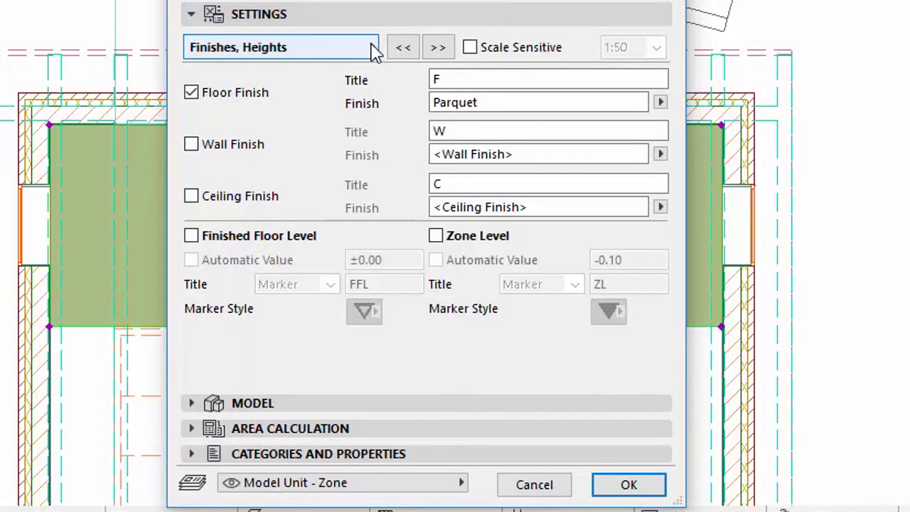
In the zone stamp Text Style page, set Zone Name size 2,00 and Text Block size 1,50
click(372, 51)
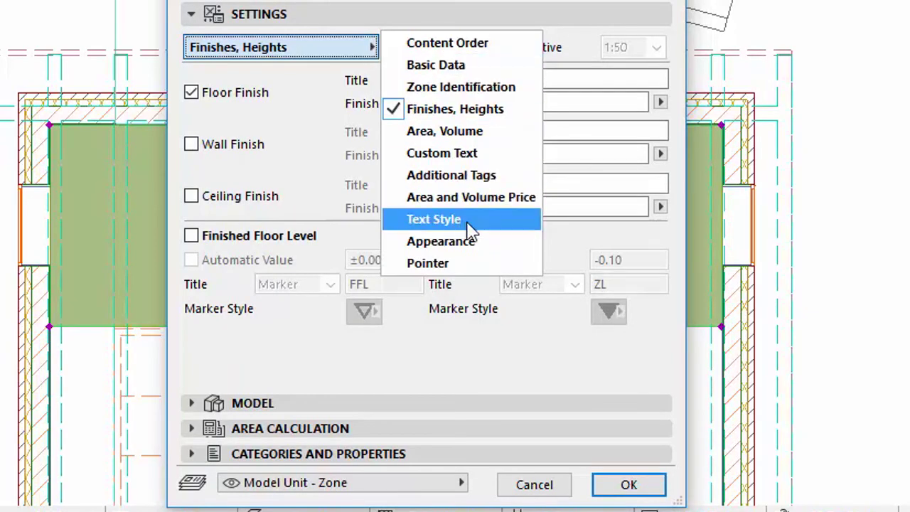
key(Escape)
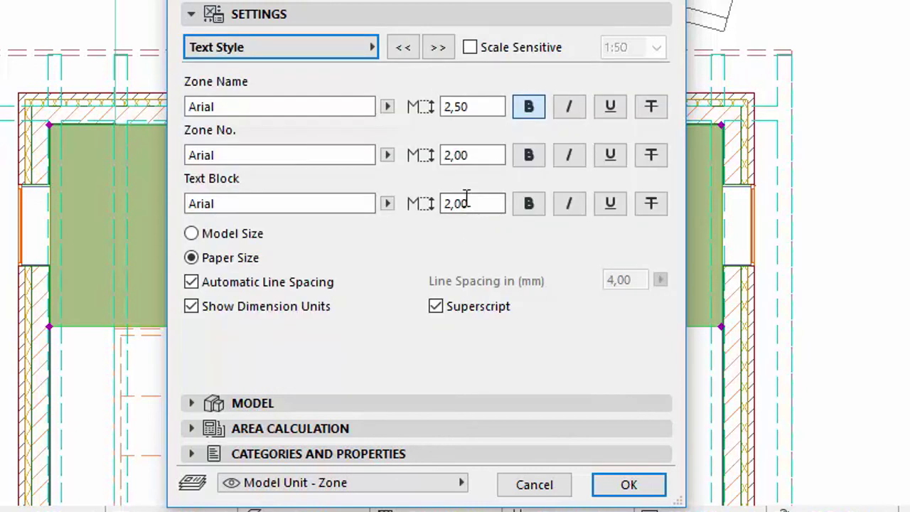
drag(483, 106, 449, 106)
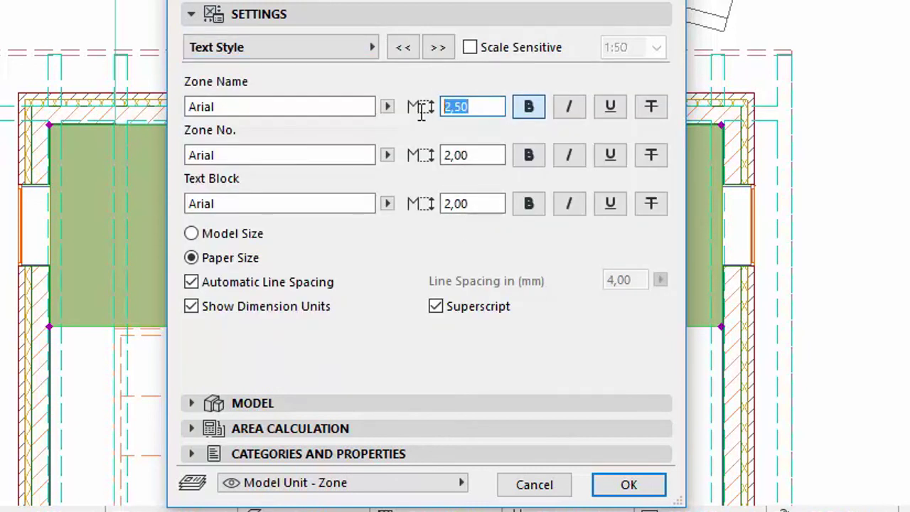
text(2,00)
click(494, 204)
drag(494, 204, 445, 204)
text(1,)
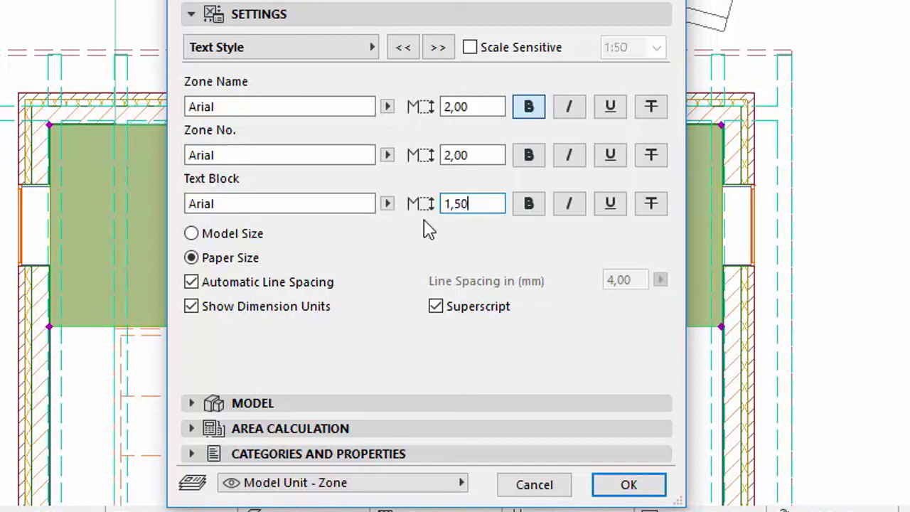
key(Return)
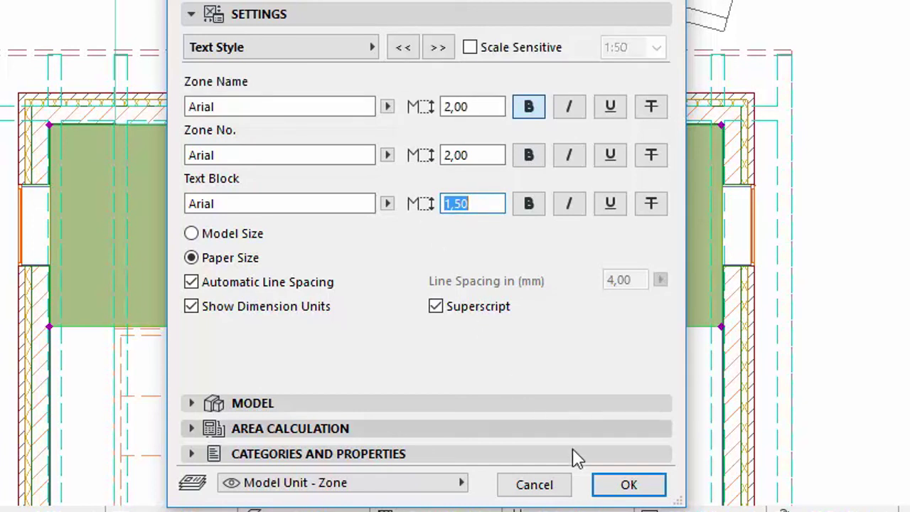